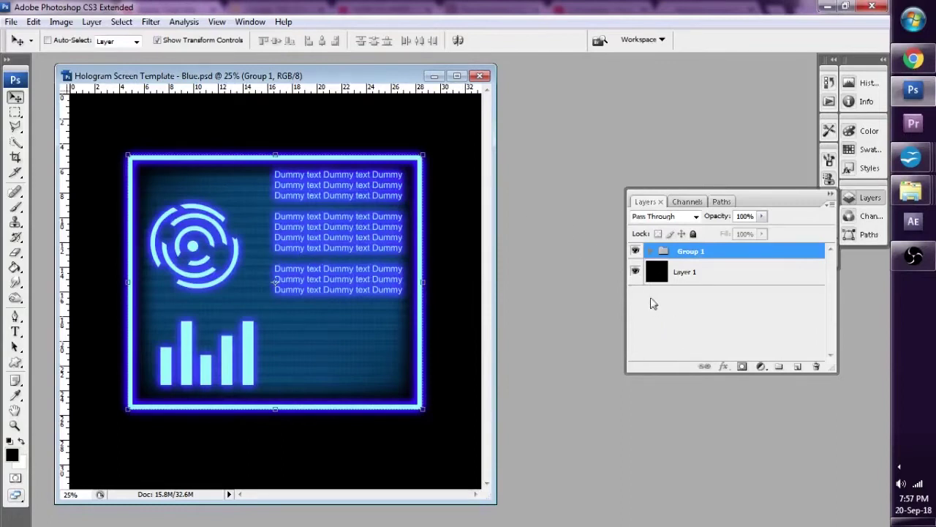
# Step: Expand Group 1 and try a free transform on it, then cancel it
pyautogui.click(650, 252)
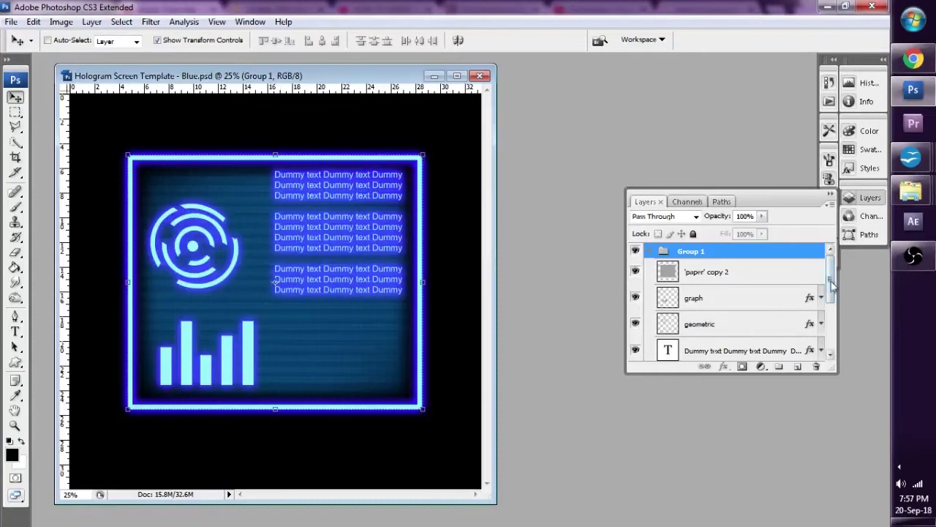
pyautogui.moveTo(831, 272); pyautogui.dragTo(834, 315)
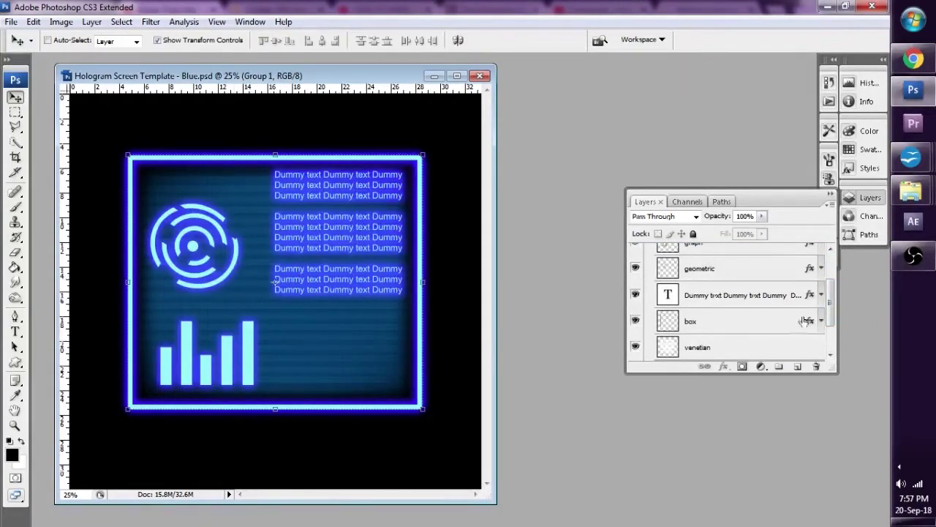
pyautogui.moveTo(832, 316); pyautogui.dragTo(832, 292)
pyautogui.hotkey('ctrl', 't')
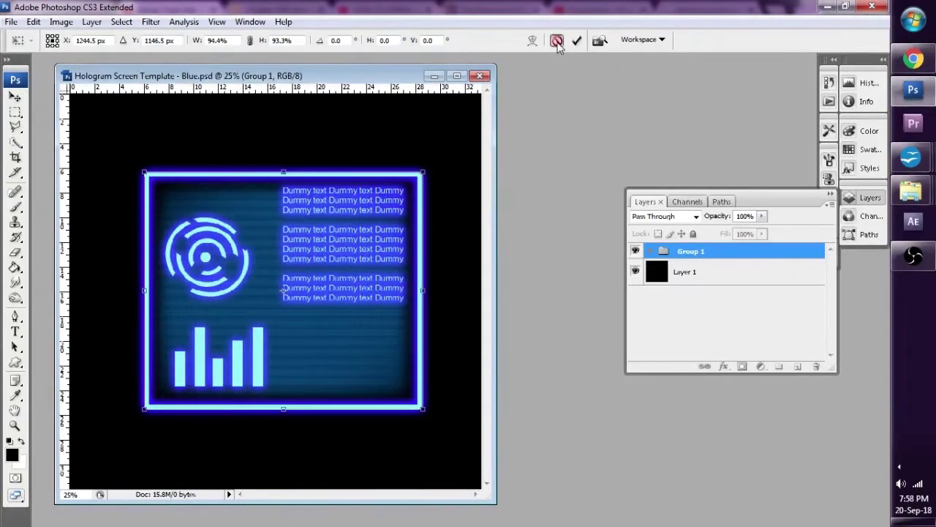
pyautogui.click(557, 41)
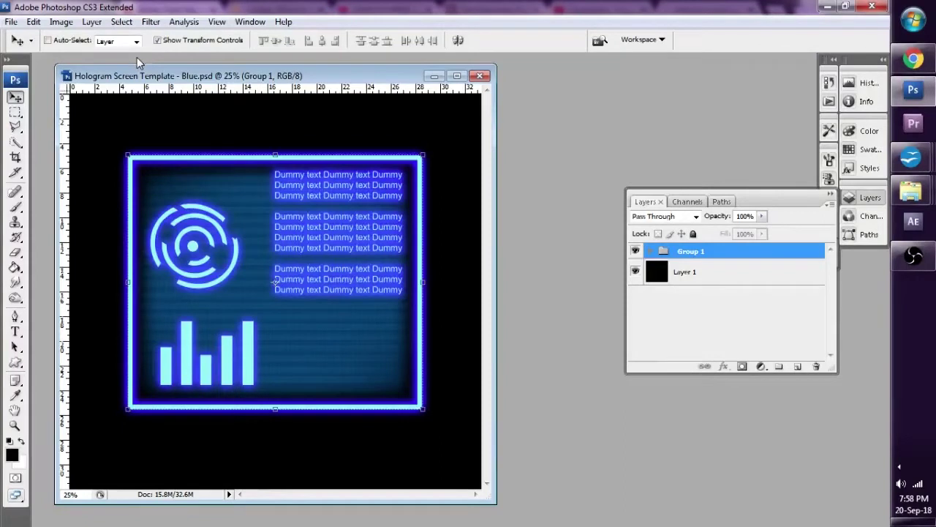
# Step: Check Edit > Transform, where Distort is greyed out for the hologram group
pyautogui.click(33, 22)
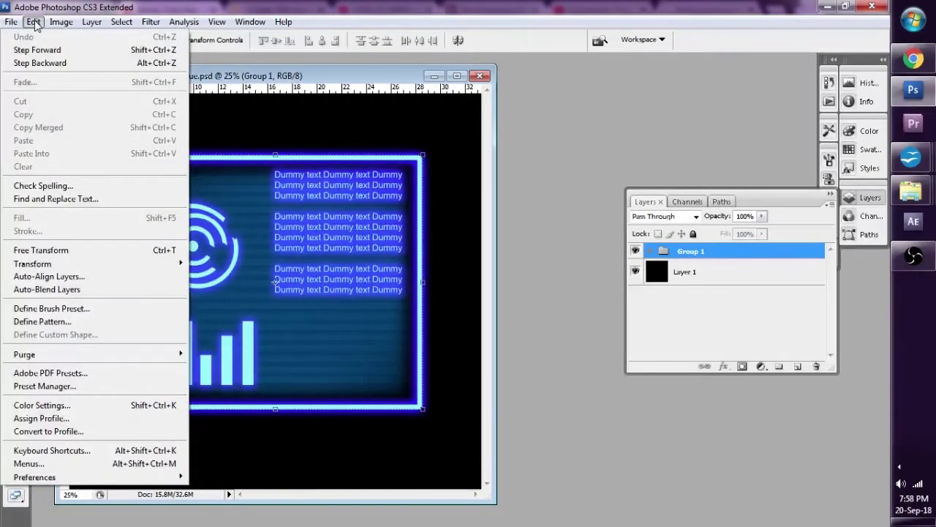
pyautogui.moveTo(117, 264)
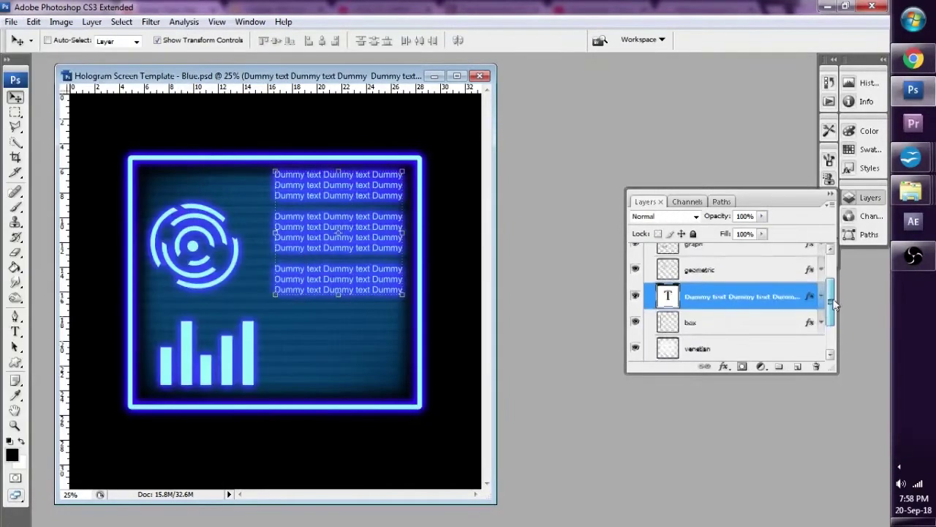
pyautogui.scroll(2, 836, 300)
pyautogui.moveTo(835, 300); pyautogui.dragTo(837, 281)
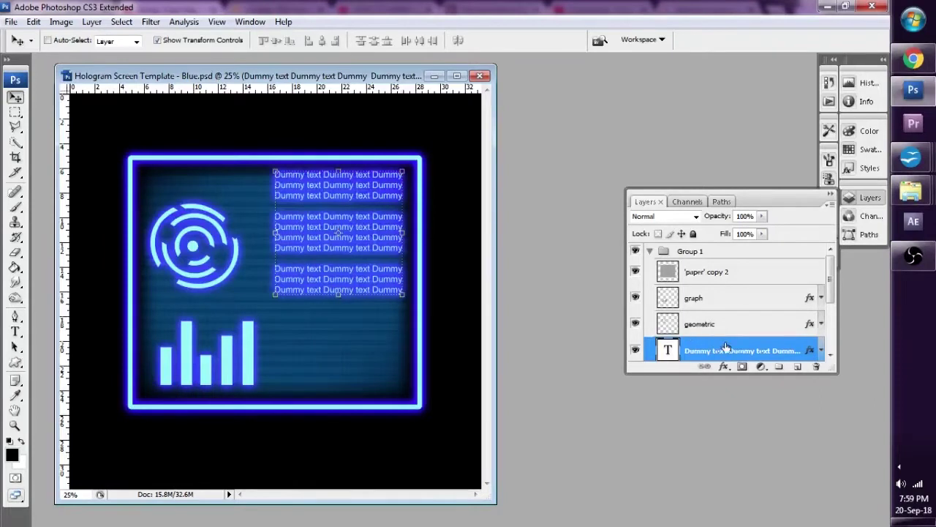
# Step: Move the hologram window aside and create a new blank Untitled-1 document with default settings
pyautogui.scroll(-2, 837, 319)
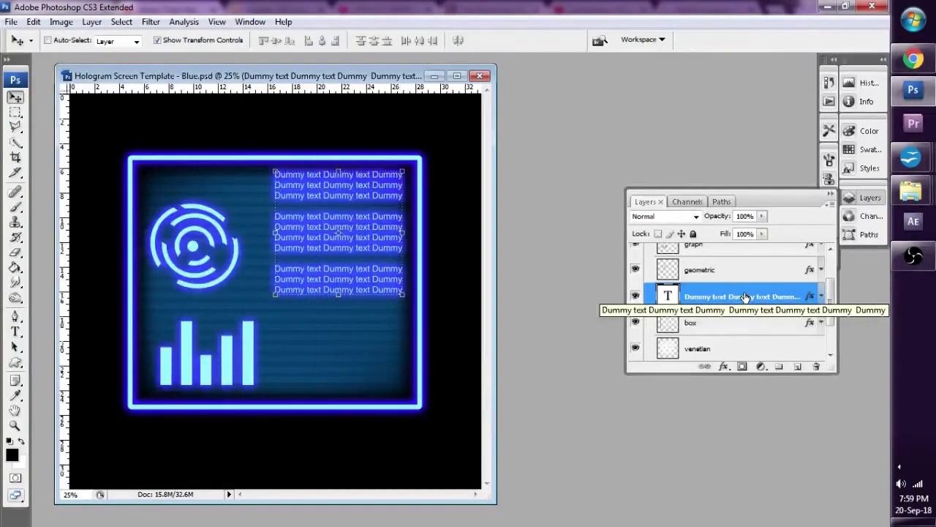
pyautogui.moveTo(185, 78); pyautogui.dragTo(223, 78)
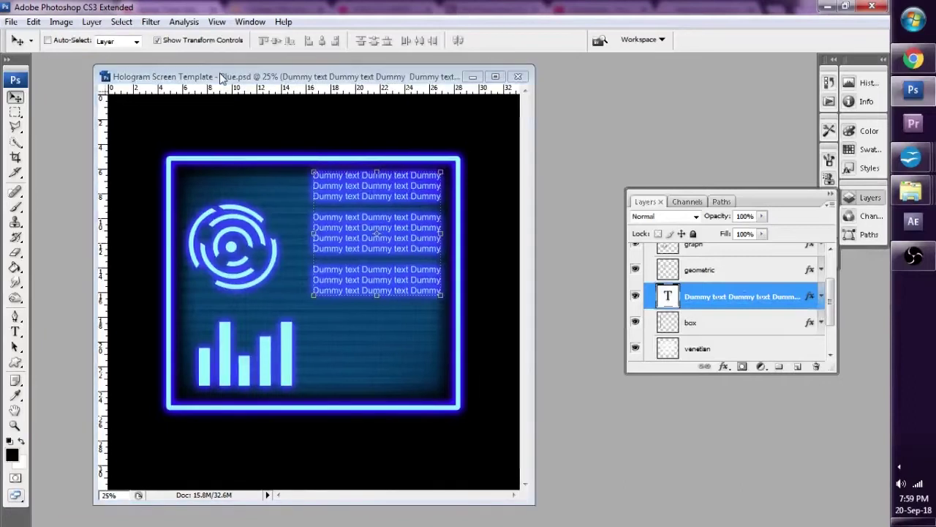
pyautogui.click(11, 21)
pyautogui.click(125, 43)
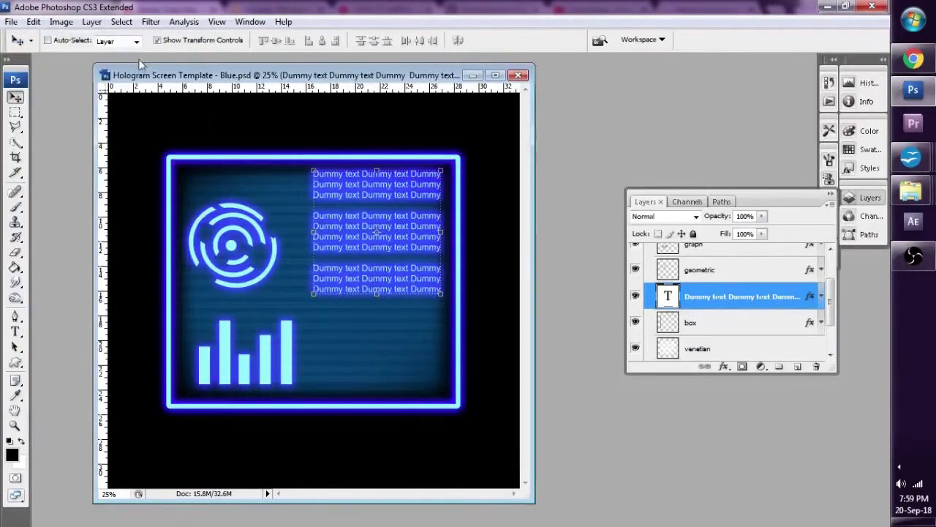
pyautogui.press('Return')
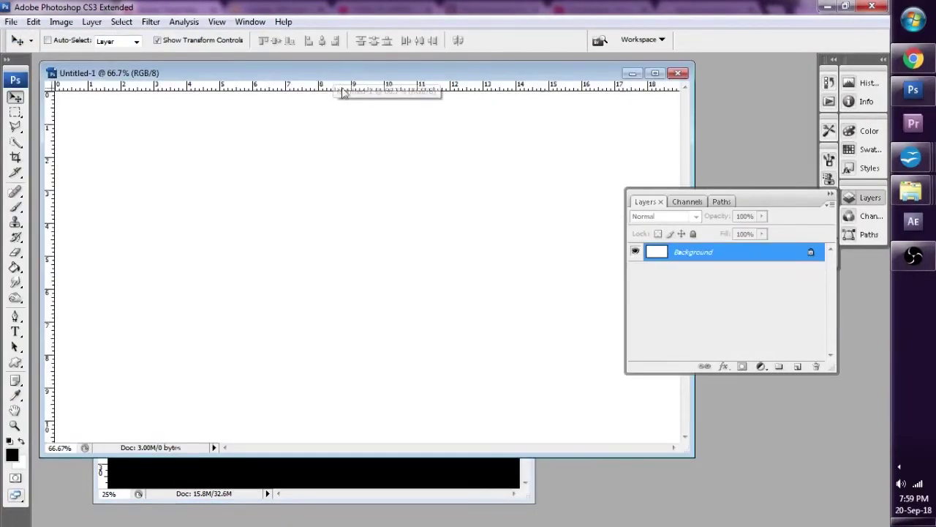
# Step: Drag the Dummy text layer into Untitled-1 and shift the copy left on its canvas
pyautogui.moveTo(438, 73); pyautogui.dragTo(433, 242)
pyautogui.click(452, 105)
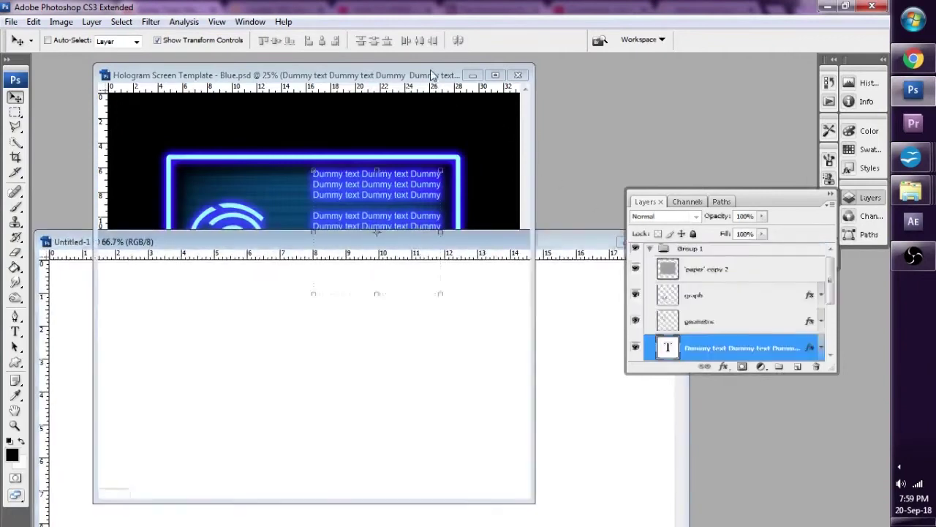
pyautogui.moveTo(729, 342); pyautogui.dragTo(632, 443)
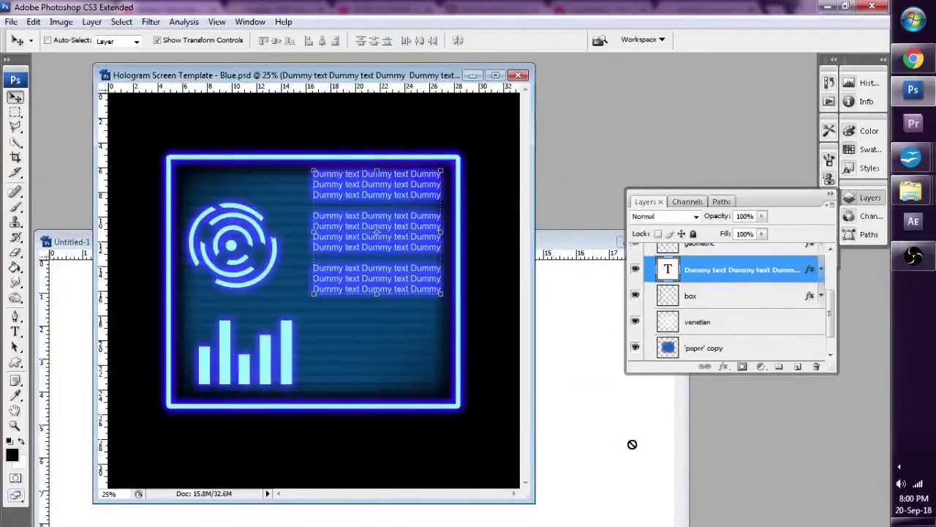
pyautogui.moveTo(568, 241); pyautogui.dragTo(568, 243)
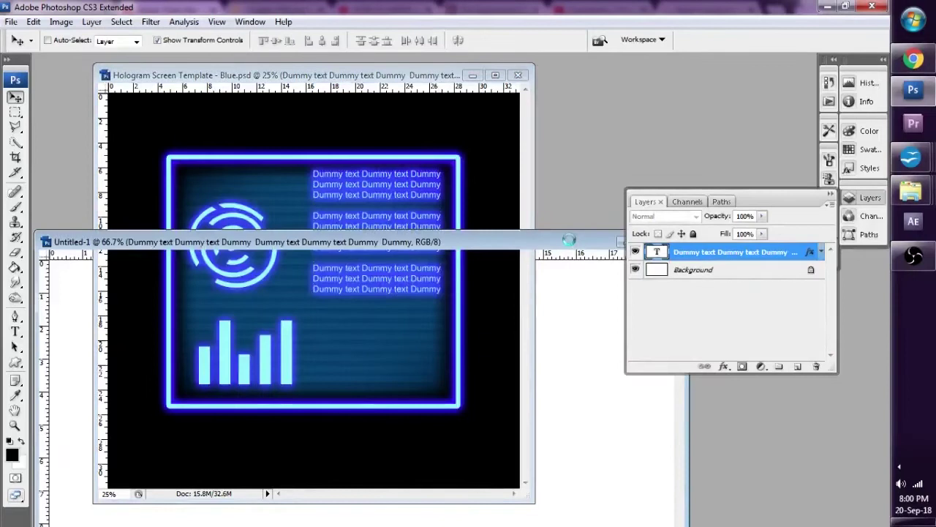
pyautogui.moveTo(540, 292); pyautogui.dragTo(257, 298)
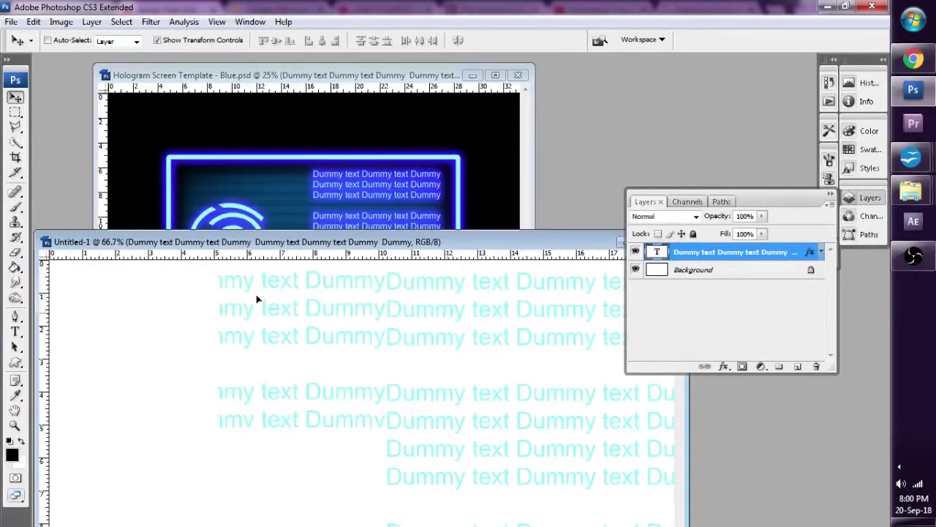
# Step: Rasterize the Dummy text type layer in the hologram document, then reselect the collapsed Group 1
pyautogui.click(291, 79)
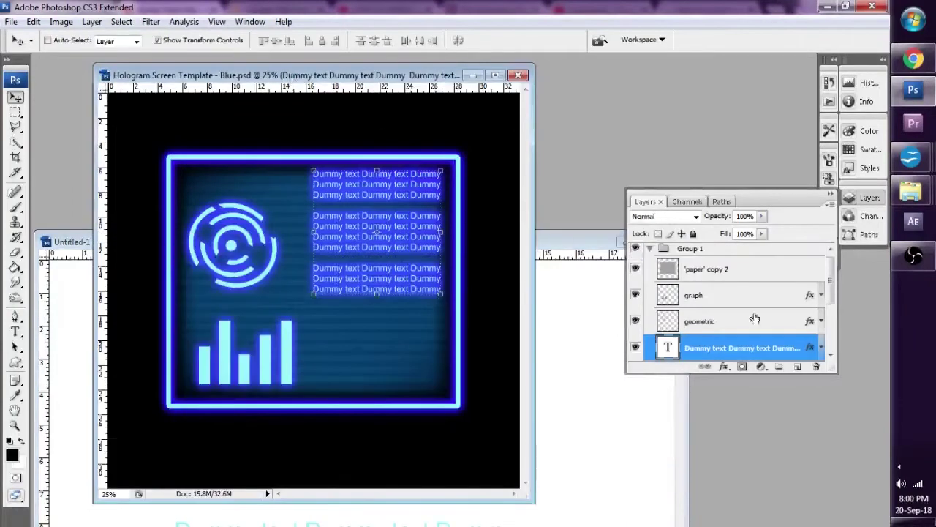
pyautogui.moveTo(832, 292); pyautogui.dragTo(836, 303)
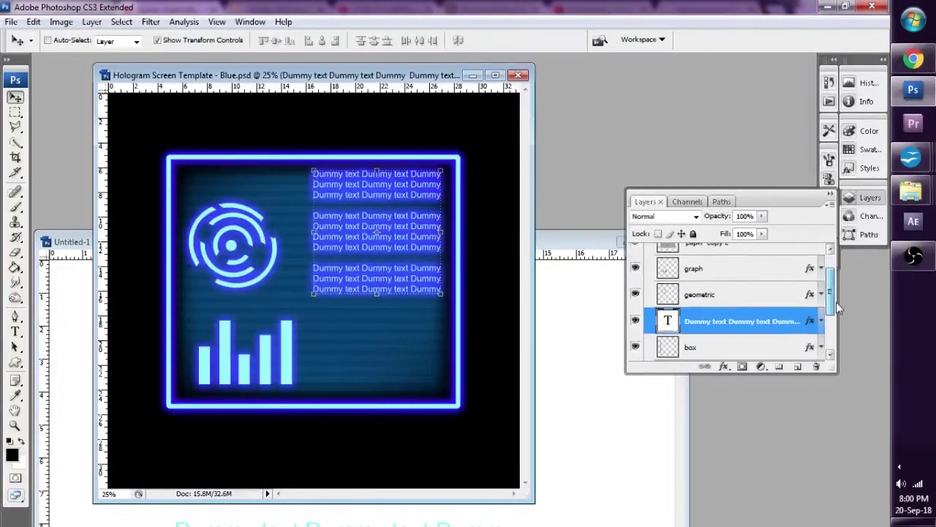
pyautogui.rightClick(741, 321)
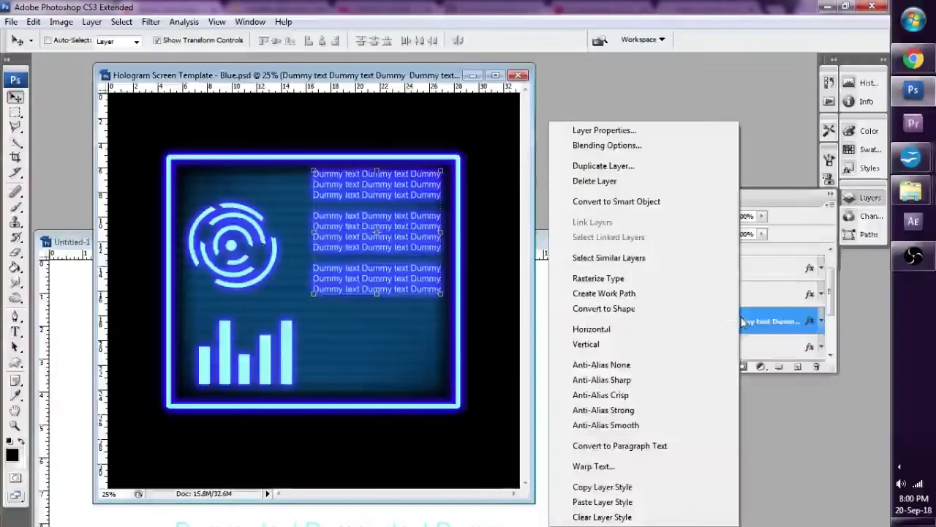
pyautogui.click(623, 284)
pyautogui.moveTo(836, 311); pyautogui.dragTo(832, 280)
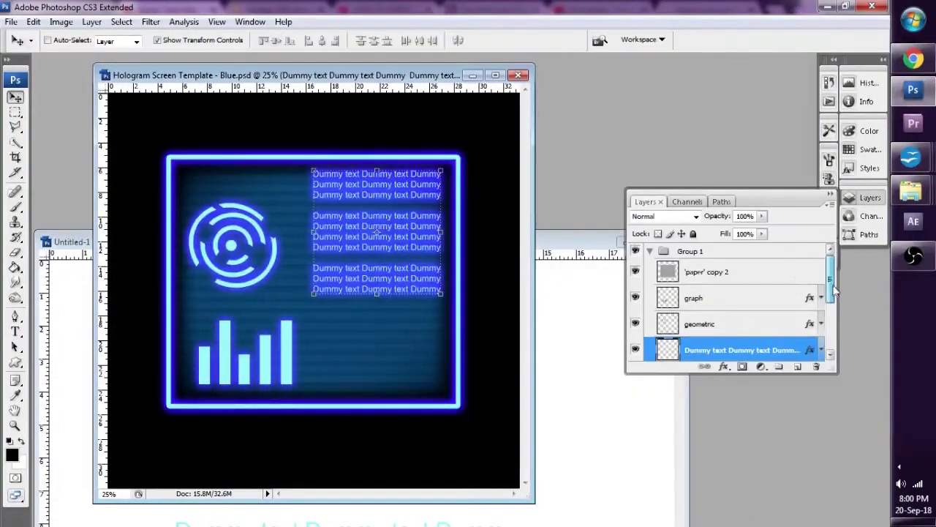
pyautogui.click(651, 251)
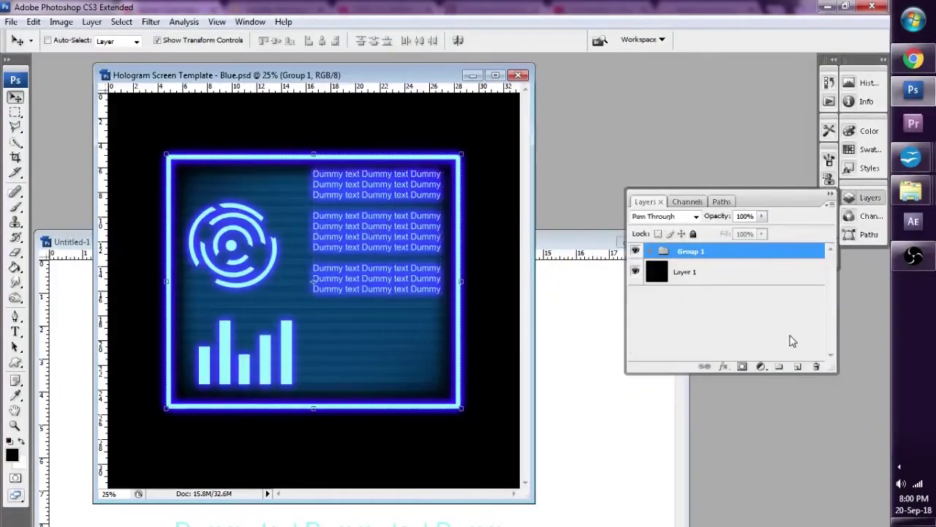
pyautogui.click(713, 304)
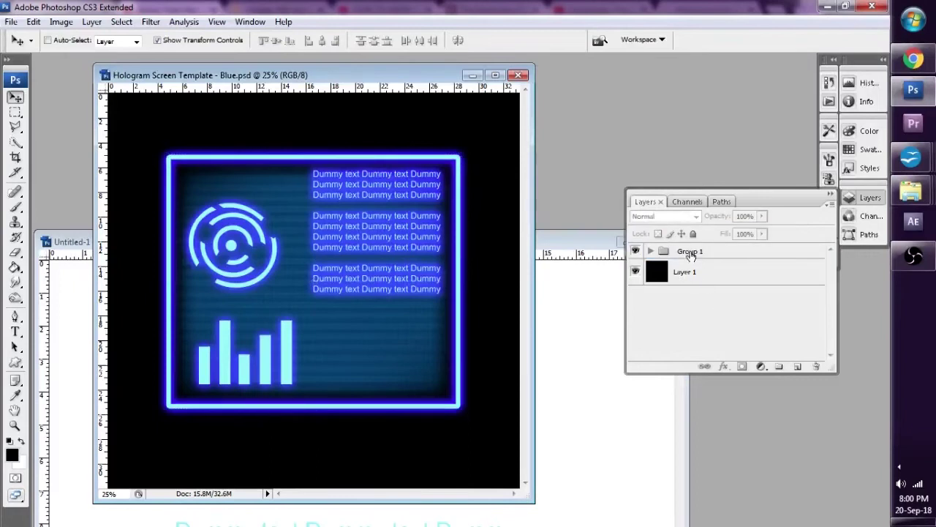
pyautogui.click(690, 253)
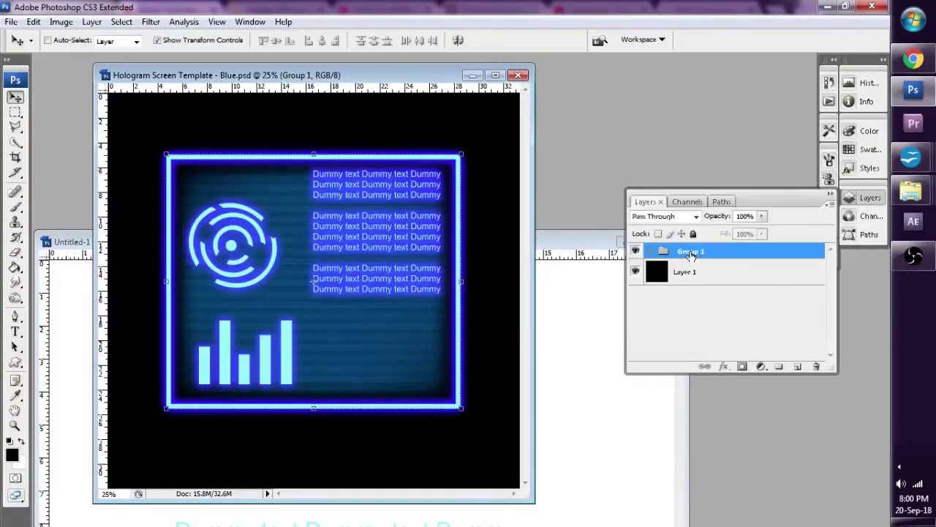
# Step: Apply Edit > Transform > Distort to Group 1, dragging its bottom-left corner up and right
pyautogui.click(34, 22)
pyautogui.moveTo(125, 263)
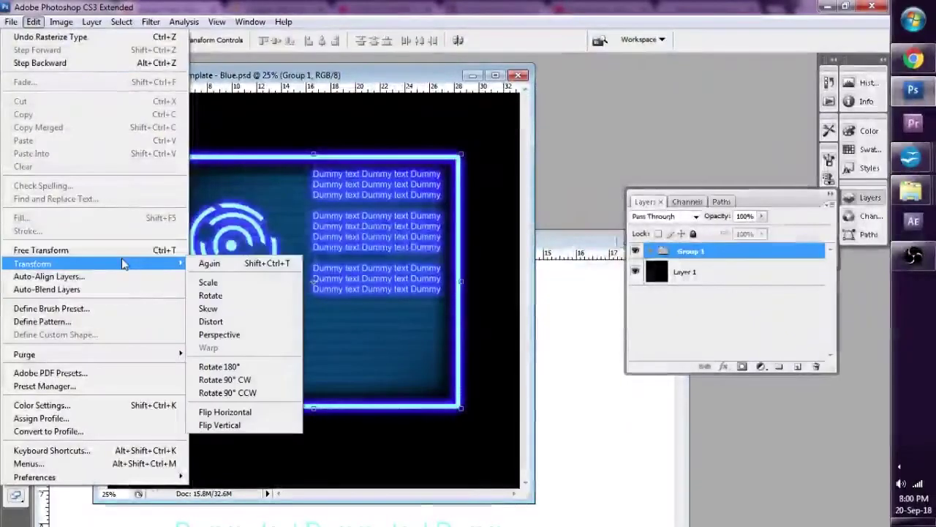
pyautogui.click(229, 324)
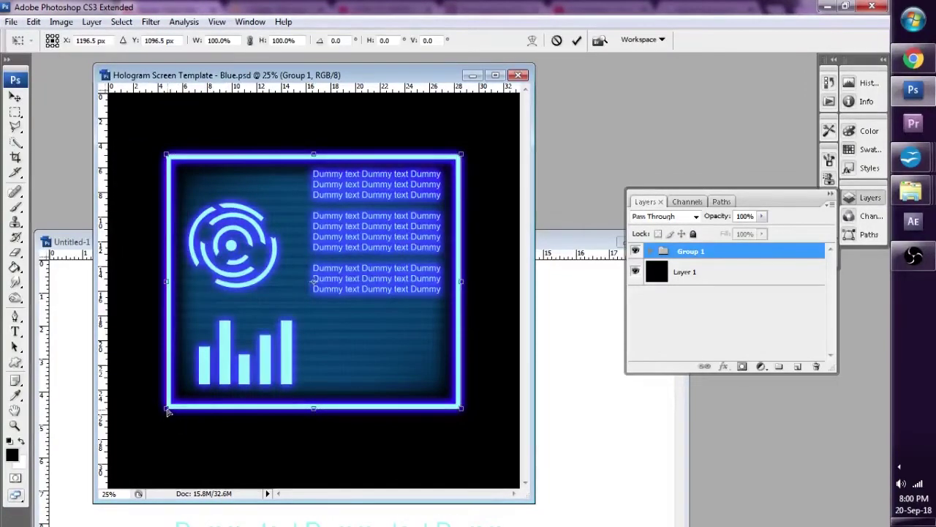
pyautogui.moveTo(167, 411); pyautogui.dragTo(206, 383)
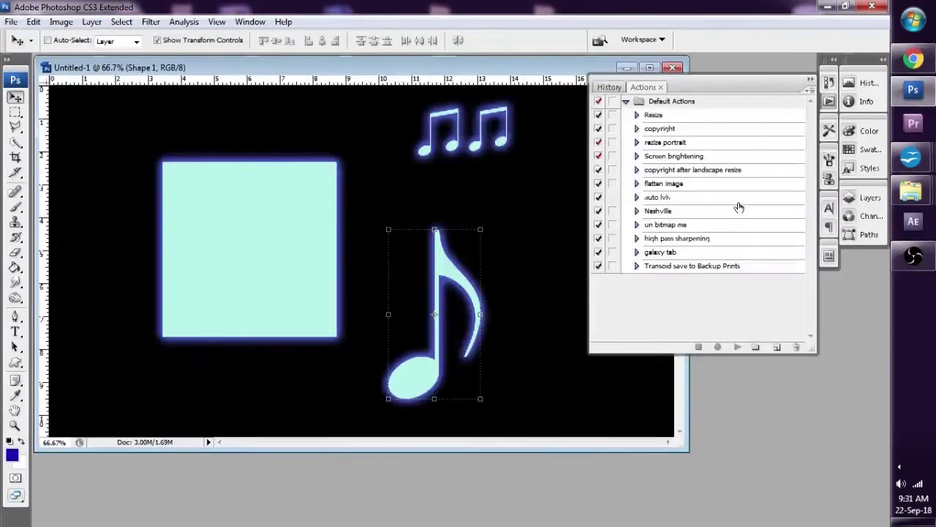
# Step: Swap the Actions panel for Layers, review Untitled-1's layers, and select the collapsed Group 1
pyautogui.click(809, 78)
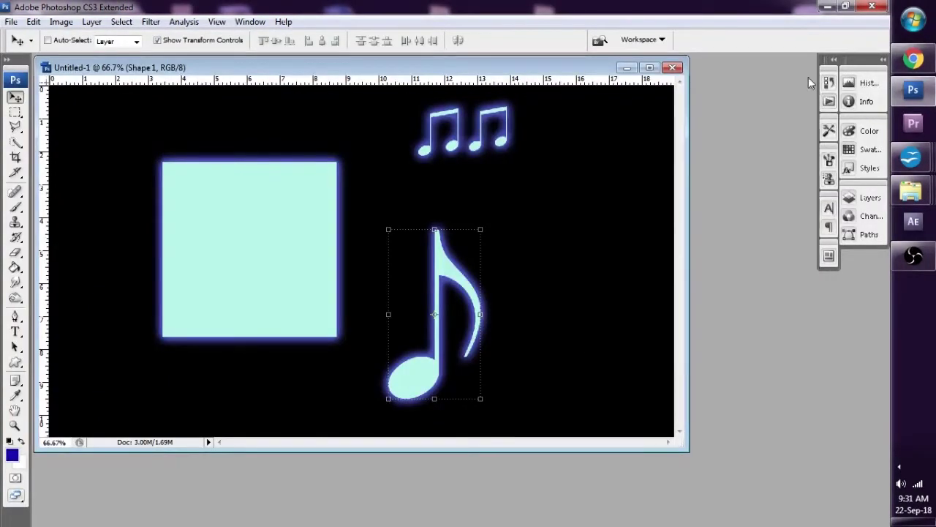
pyautogui.click(862, 198)
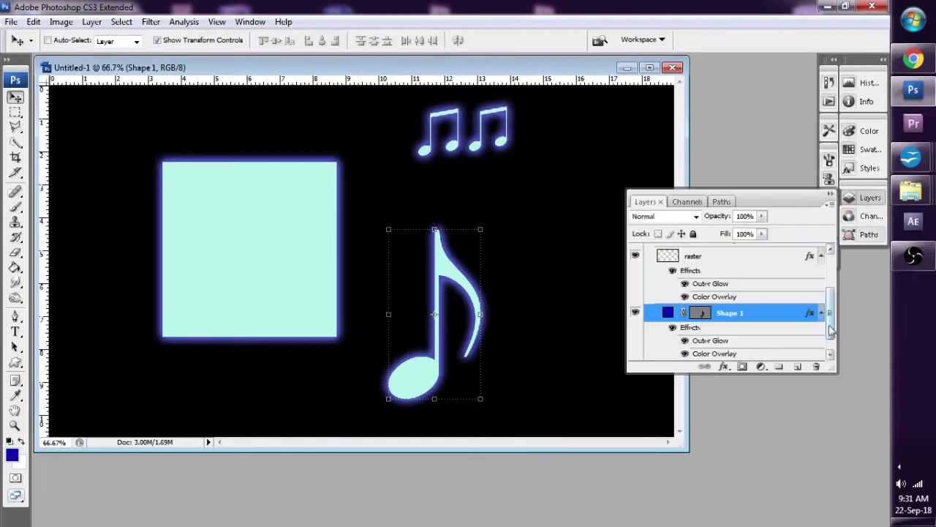
pyautogui.moveTo(831, 324); pyautogui.dragTo(837, 283)
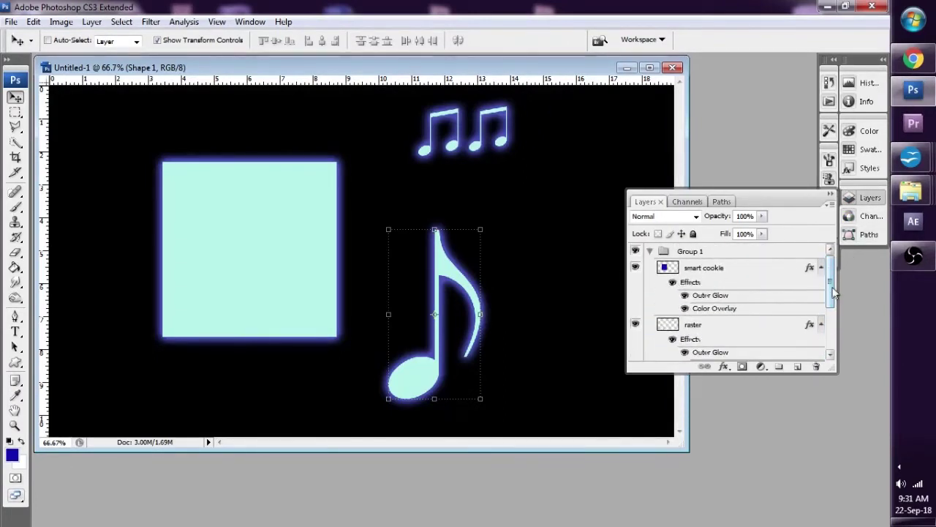
pyautogui.moveTo(829, 294); pyautogui.dragTo(835, 323)
pyautogui.scroll(3, 757, 322)
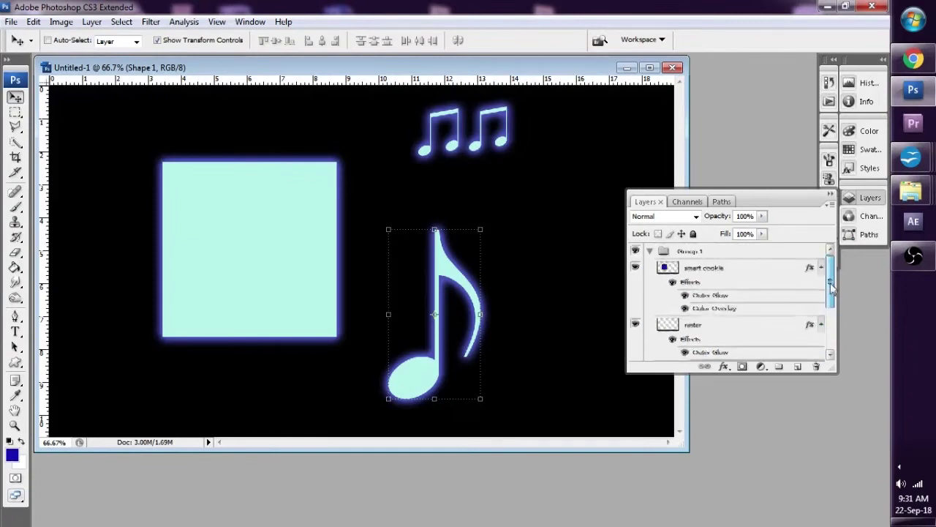
pyautogui.click(649, 252)
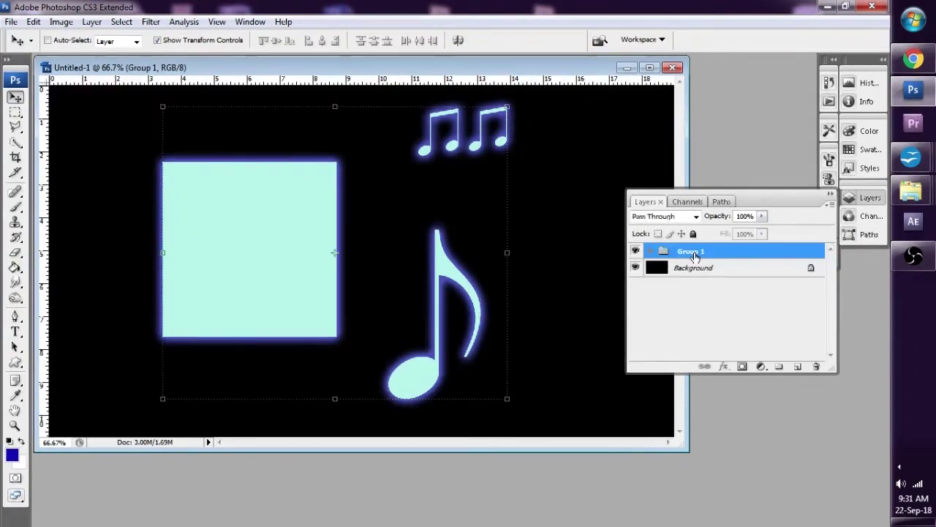
pyautogui.click(33, 22)
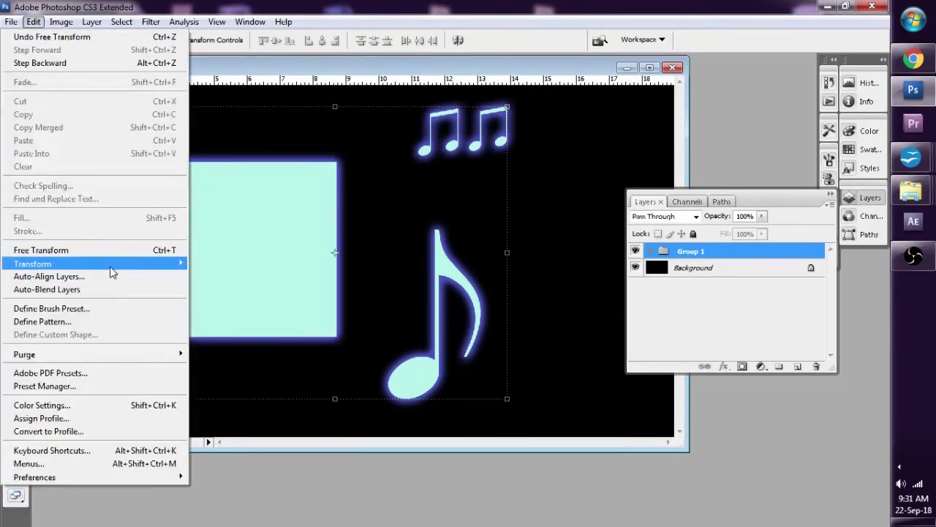
# Step: Distort Group 1 by pulling its lower-left corner up and inward, and commit it
pyautogui.moveTo(110, 265)
pyautogui.click(229, 323)
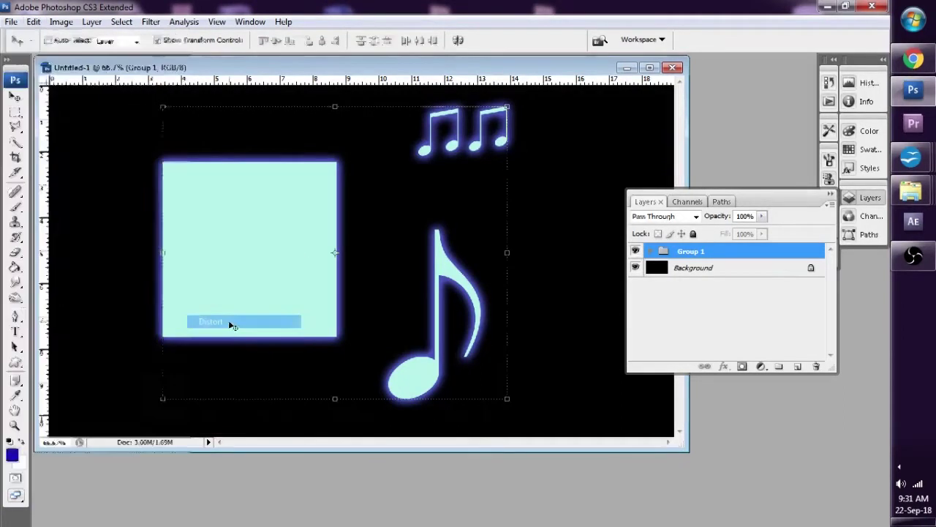
pyautogui.moveTo(162, 401); pyautogui.dragTo(206, 343)
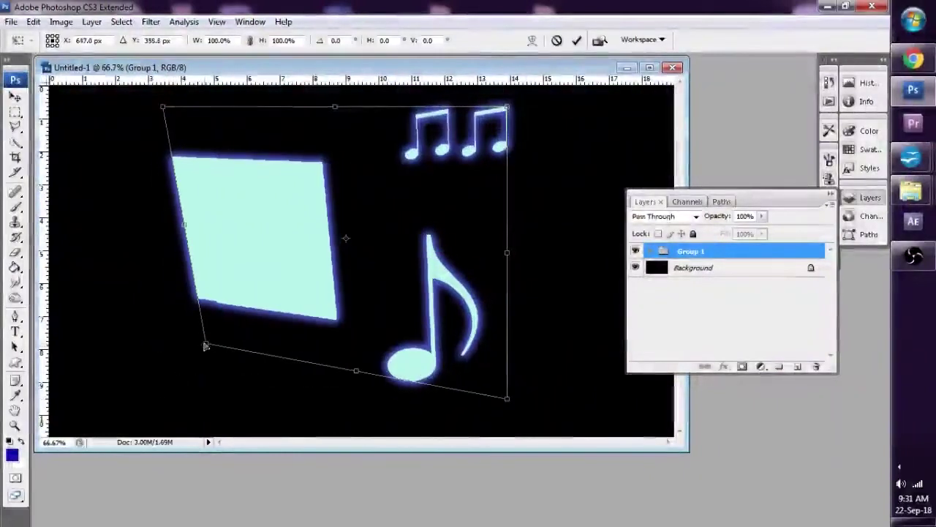
pyautogui.click(576, 40)
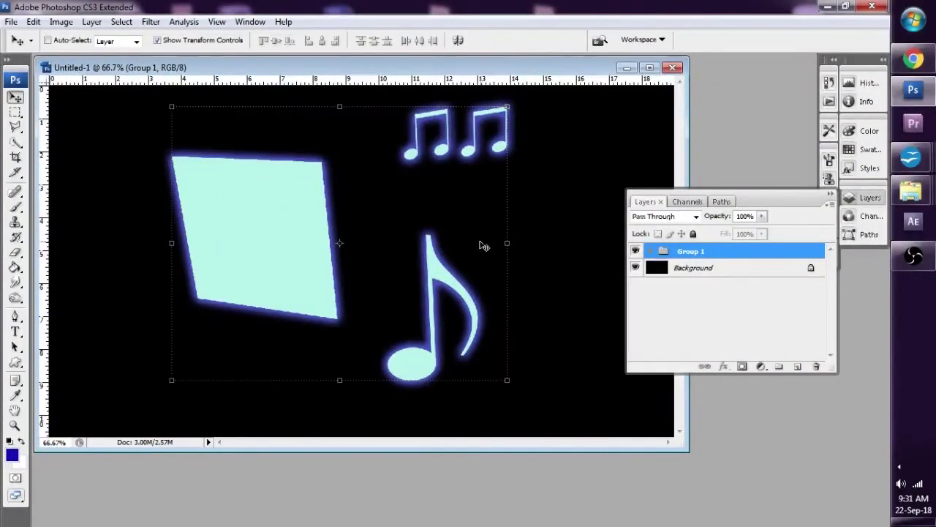
# Step: Undo the Free Transform and step backward to restore the music note's earlier shape
pyautogui.click(34, 22)
pyautogui.click(42, 40)
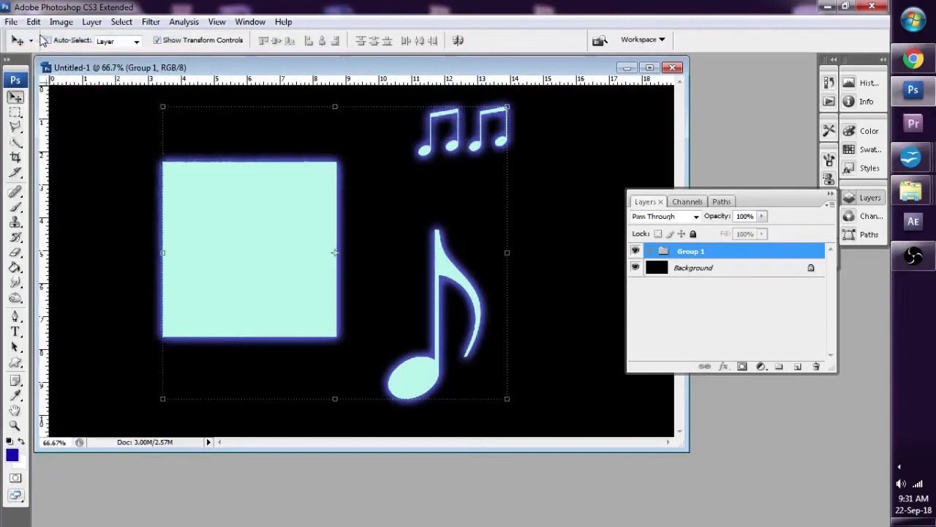
pyautogui.click(33, 22)
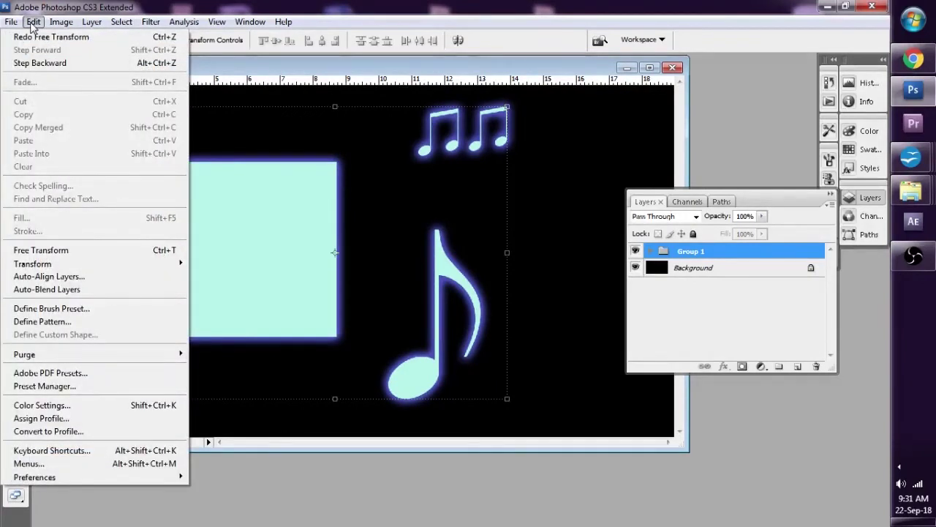
pyautogui.click(40, 63)
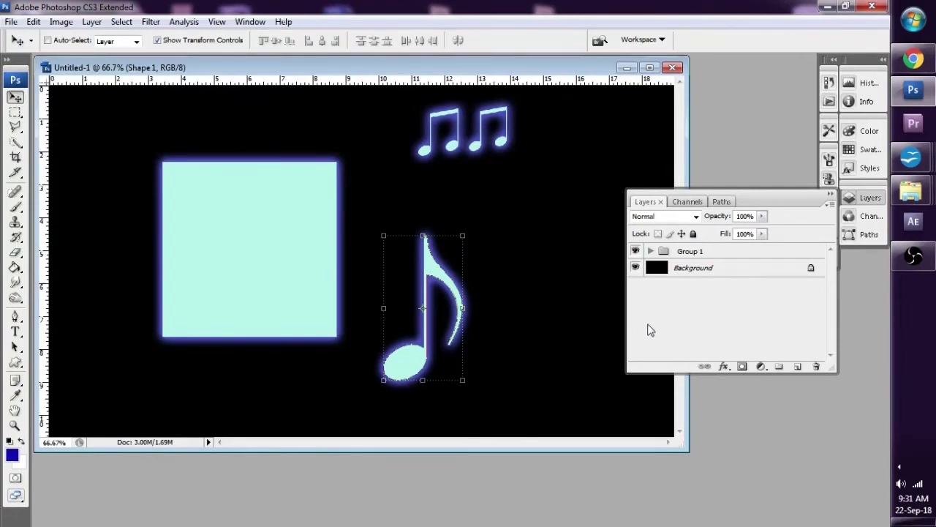
# Step: Expand Group 1 and select the smart cookie layer, browsing its options and the Layer menu
pyautogui.click(688, 256)
pyautogui.click(651, 256)
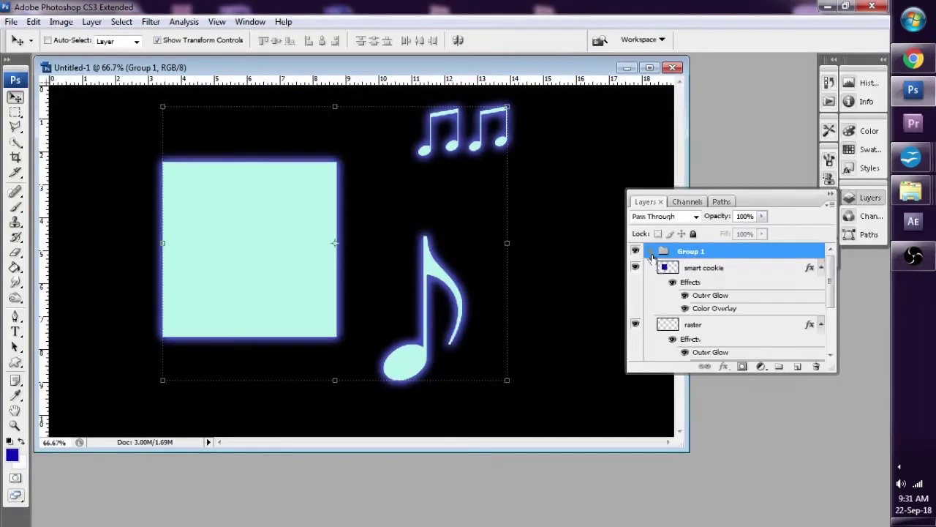
pyautogui.click(708, 269)
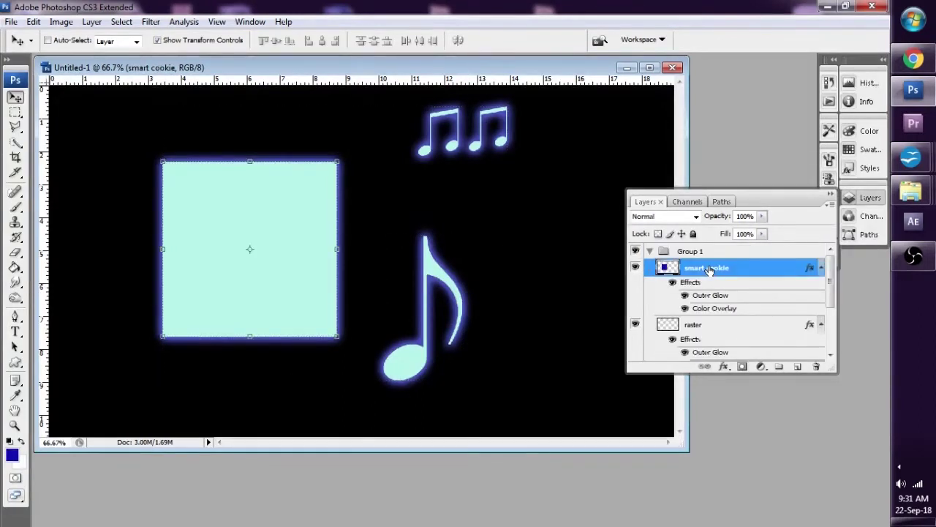
pyautogui.rightClick(717, 272)
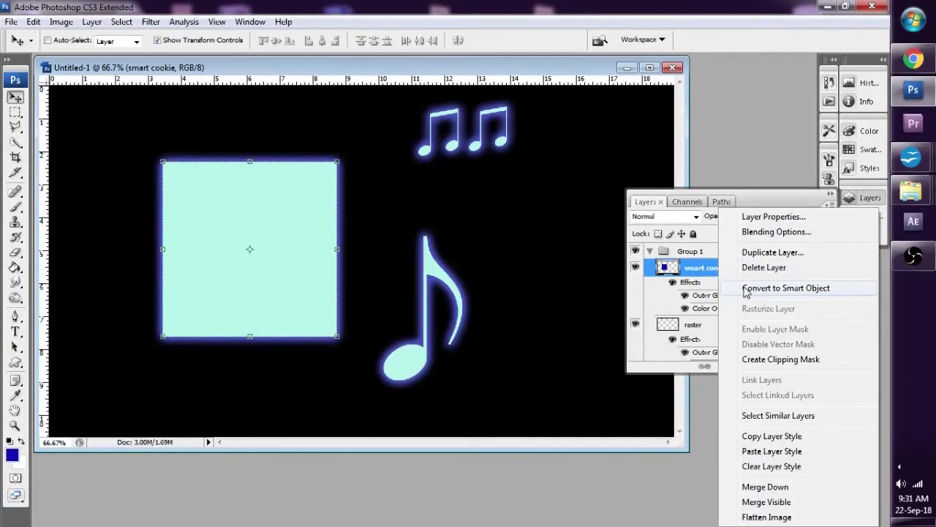
pyautogui.press('Escape')
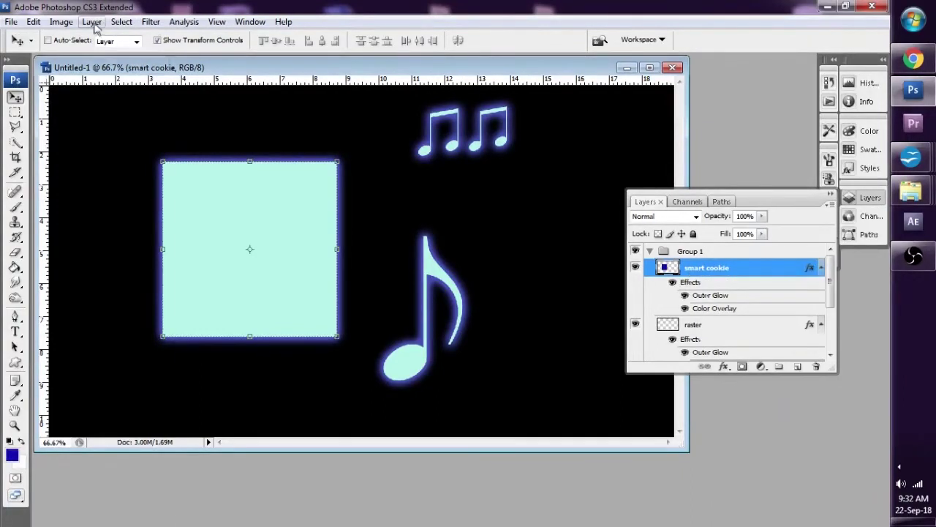
pyautogui.click(91, 21)
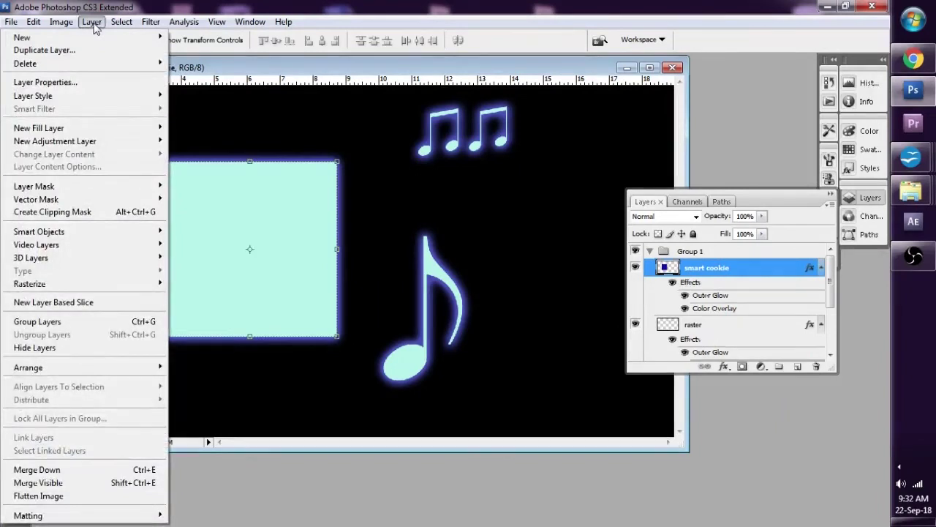
pyautogui.moveTo(103, 236)
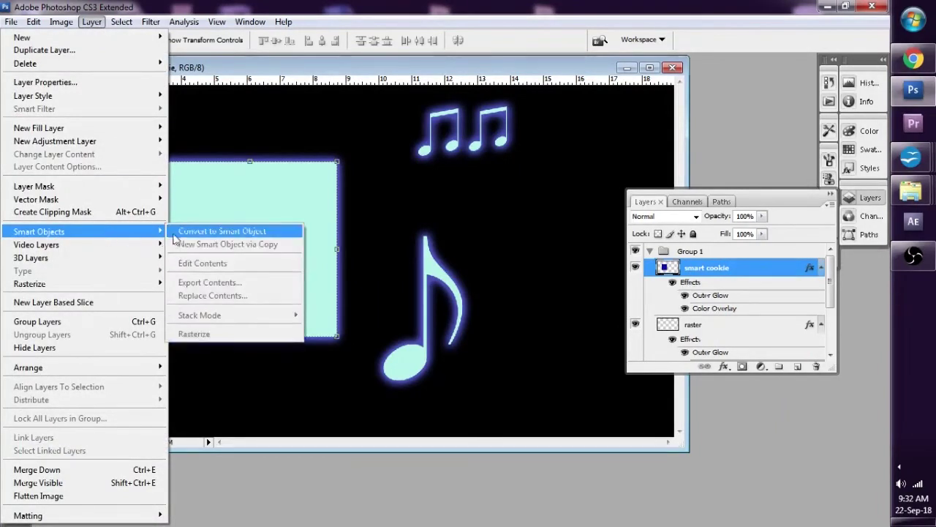
pyautogui.click(764, 216)
# Step: Convert smart cookie to a Smart Object and reselect the collapsed Group 1
pyautogui.rightClick(735, 272)
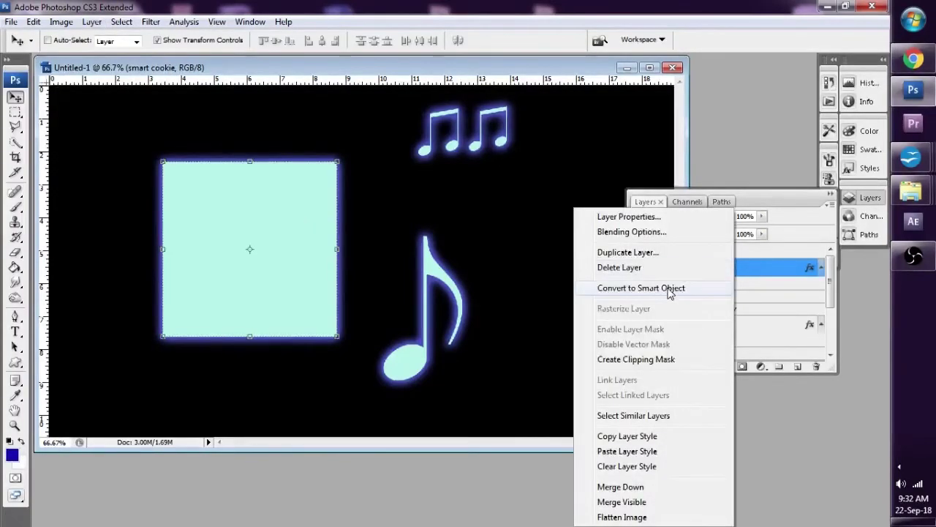
pyautogui.click(691, 288)
pyautogui.scroll(-3, 832, 313)
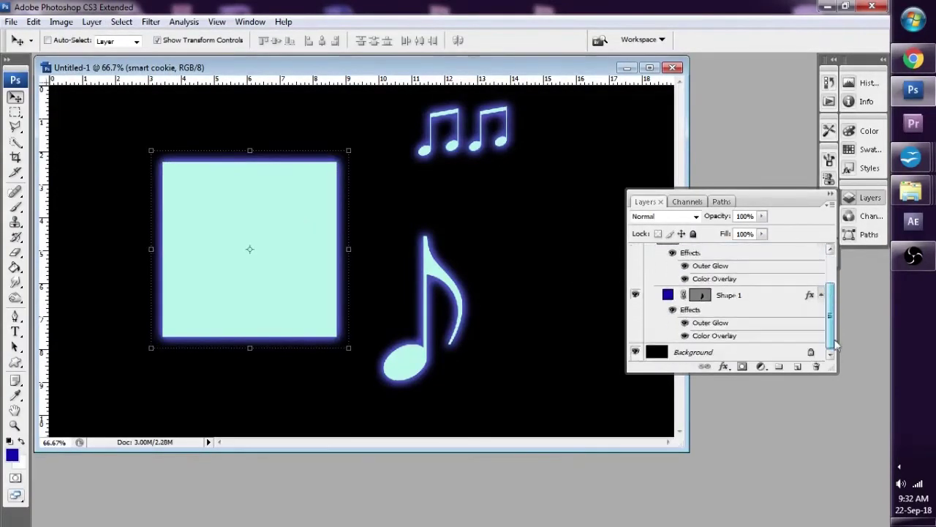
pyautogui.scroll(3, 836, 286)
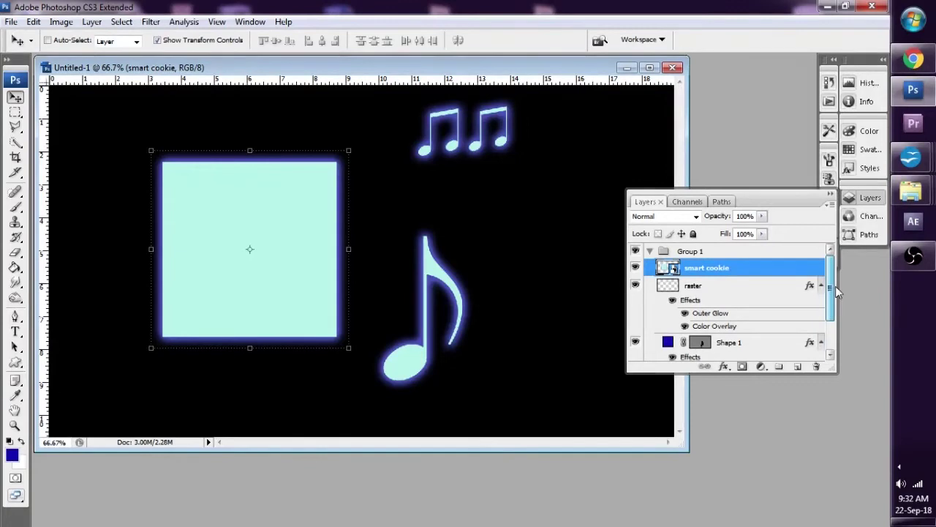
pyautogui.click(650, 251)
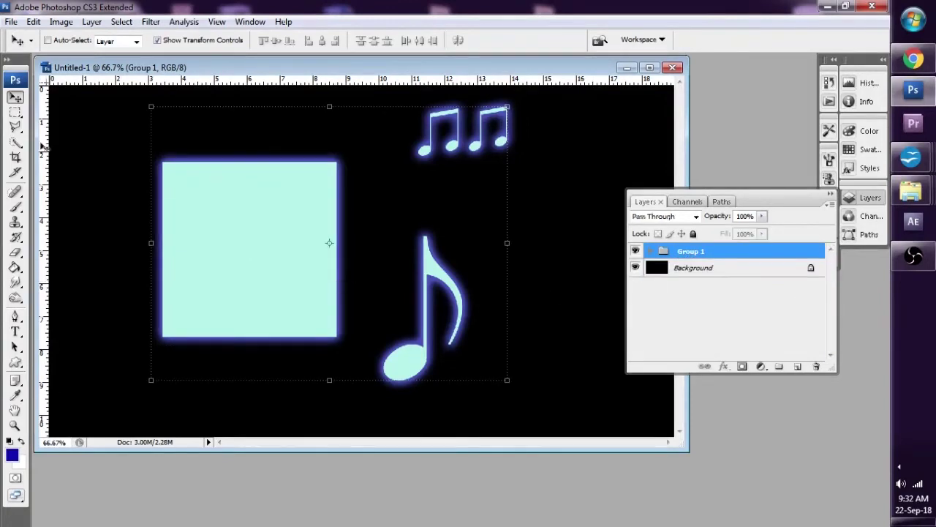
# Step: Inspect Edit > Transform for Group 1, noting Distort is now greyed out
pyautogui.click(34, 21)
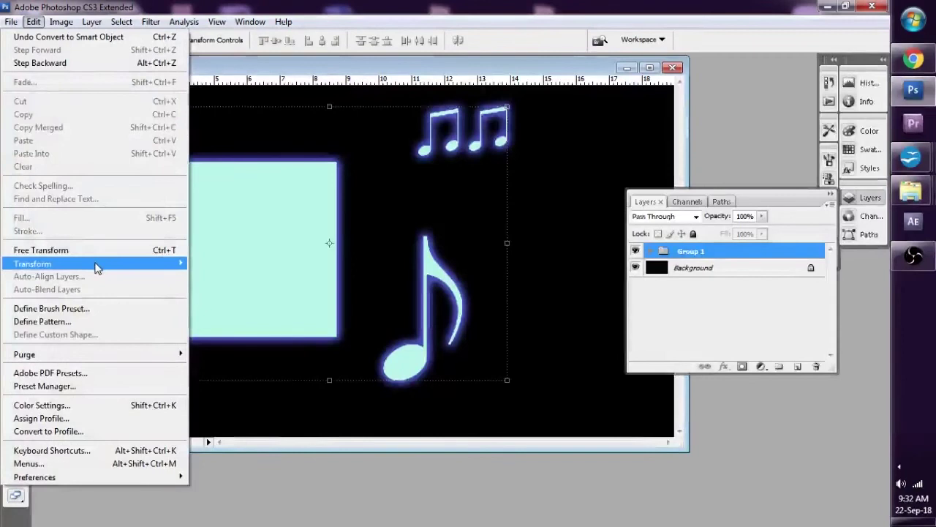
pyautogui.moveTo(95, 266)
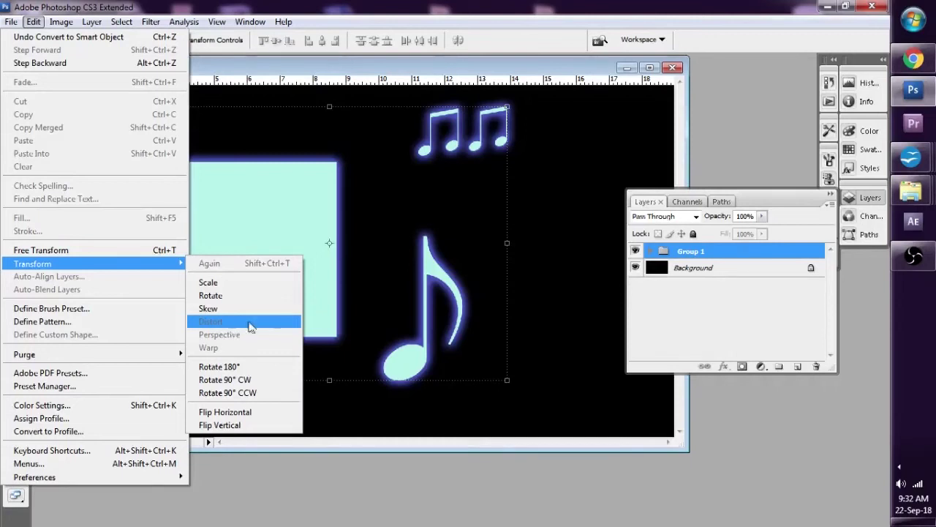
# Step: Rasterize the smart cookie layer inside Group 1, then collapse and reselect the group
pyautogui.click(658, 309)
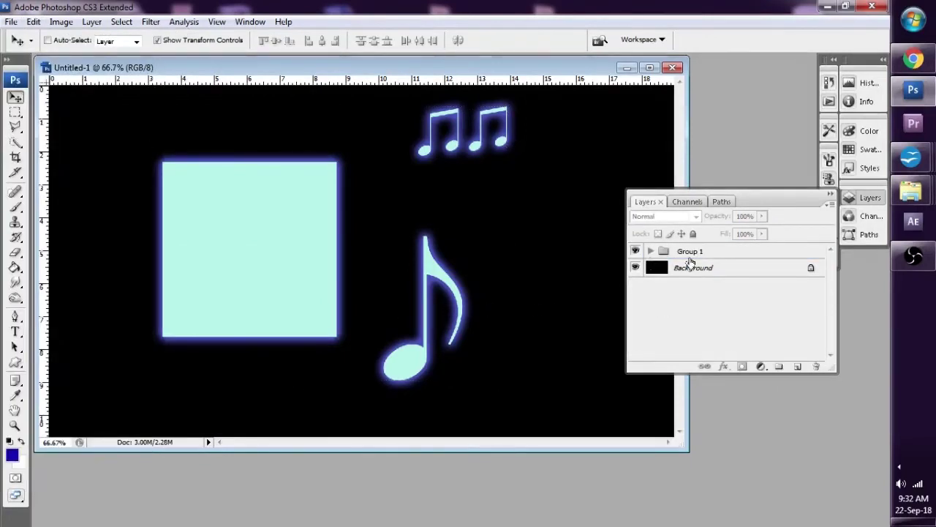
pyautogui.click(688, 254)
pyautogui.click(650, 253)
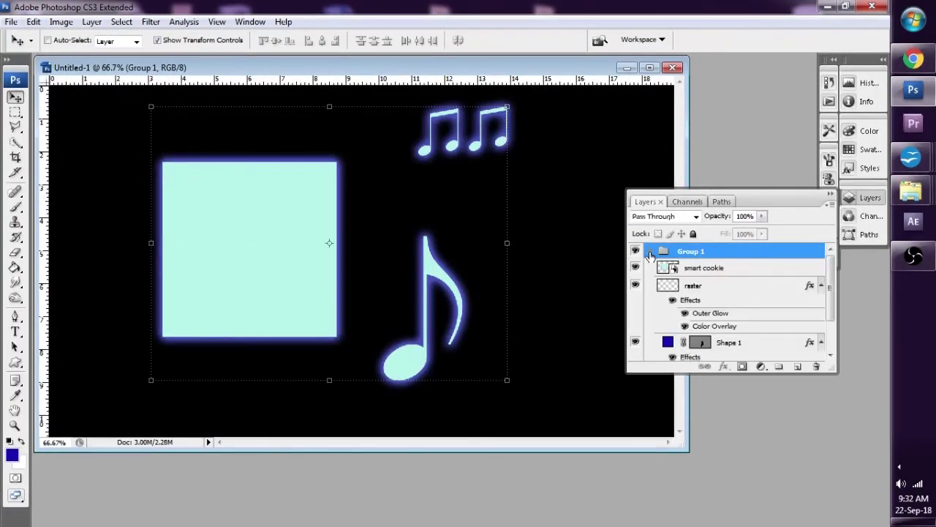
pyautogui.click(711, 270)
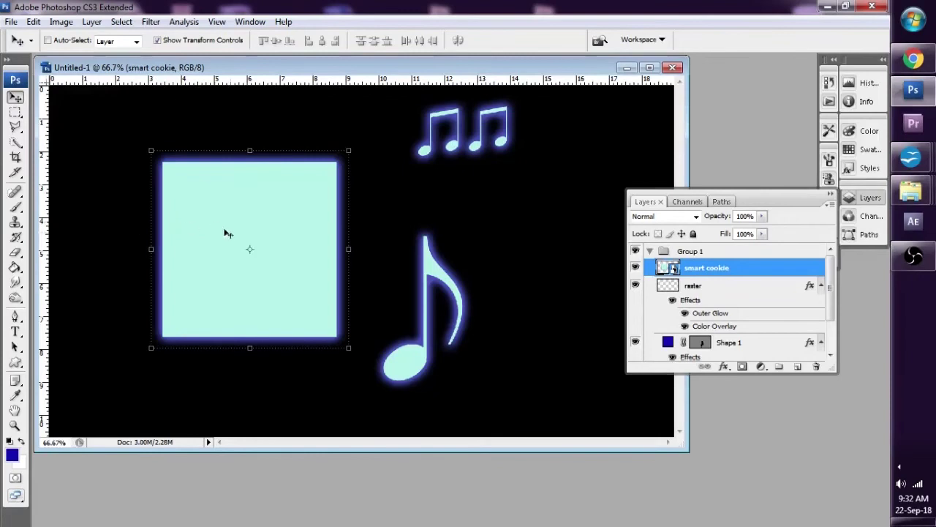
pyautogui.press('m')
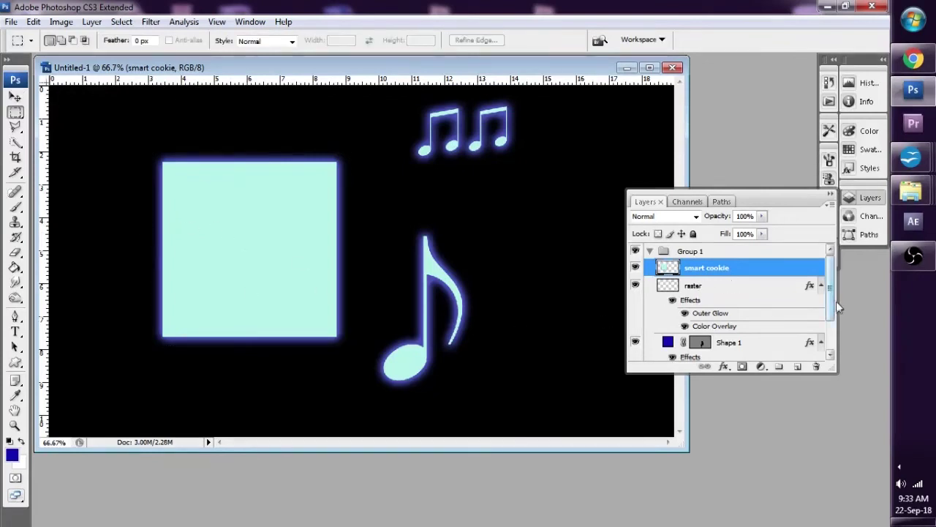
pyautogui.moveTo(836, 302)
pyautogui.mouseDown()
pyautogui.moveTo(832, 326)
pyautogui.moveTo(832, 297)
pyautogui.mouseUp()
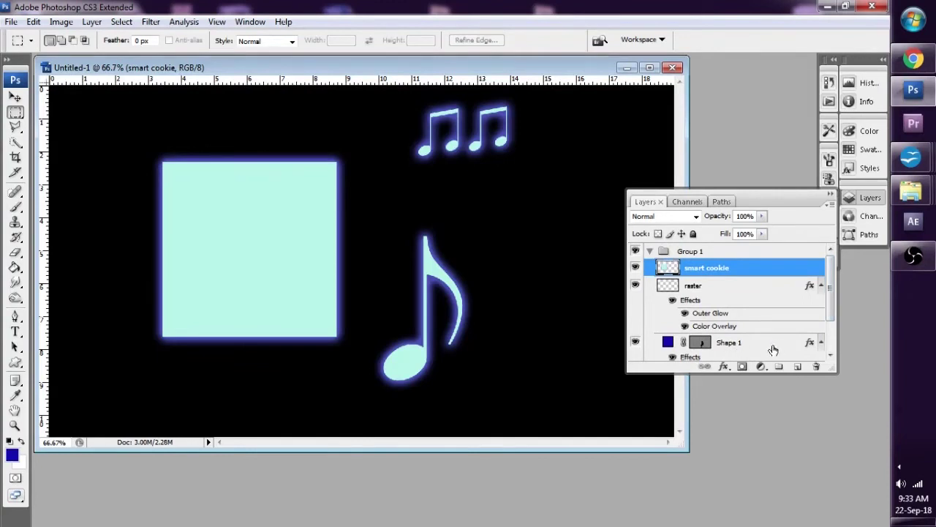
pyautogui.click(650, 252)
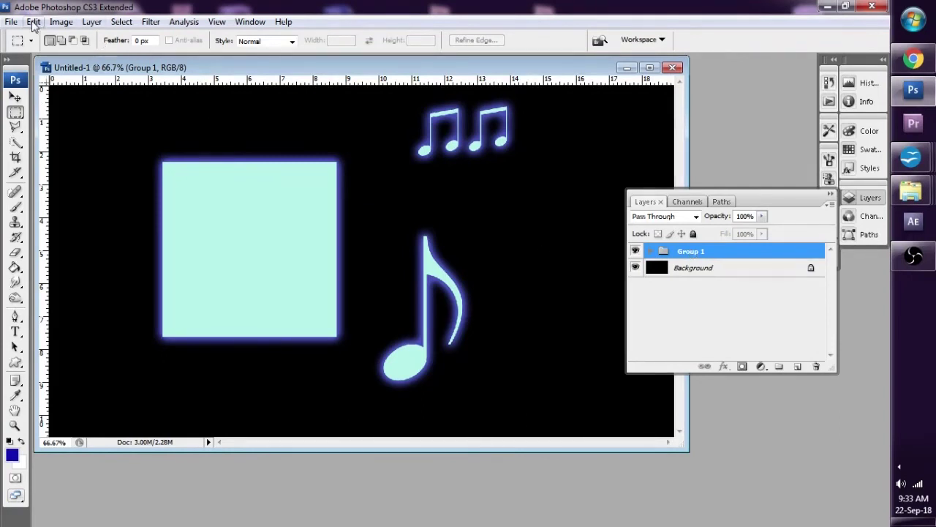
# Step: Distort Group 1, pulling the bottom-left corner up-right and the top-left corner right, then commit
pyautogui.click(16, 97)
pyautogui.click(35, 23)
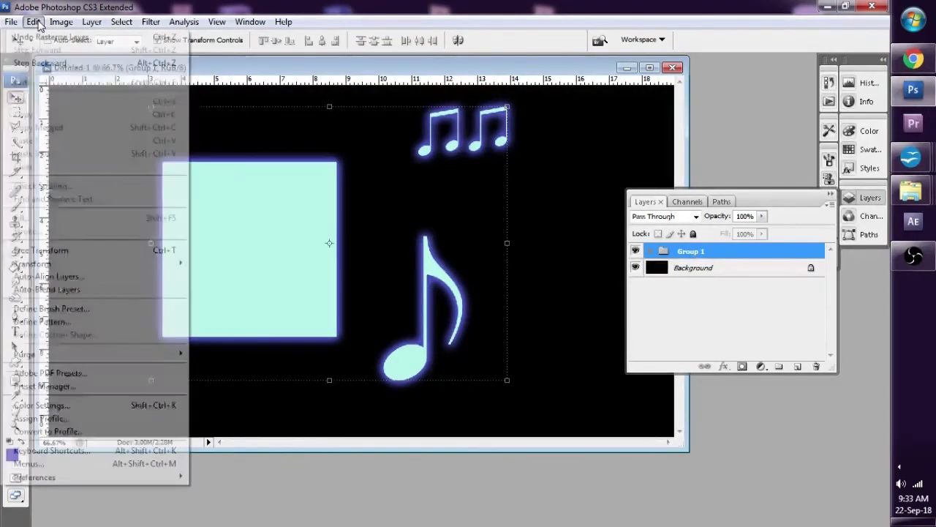
pyautogui.moveTo(102, 265)
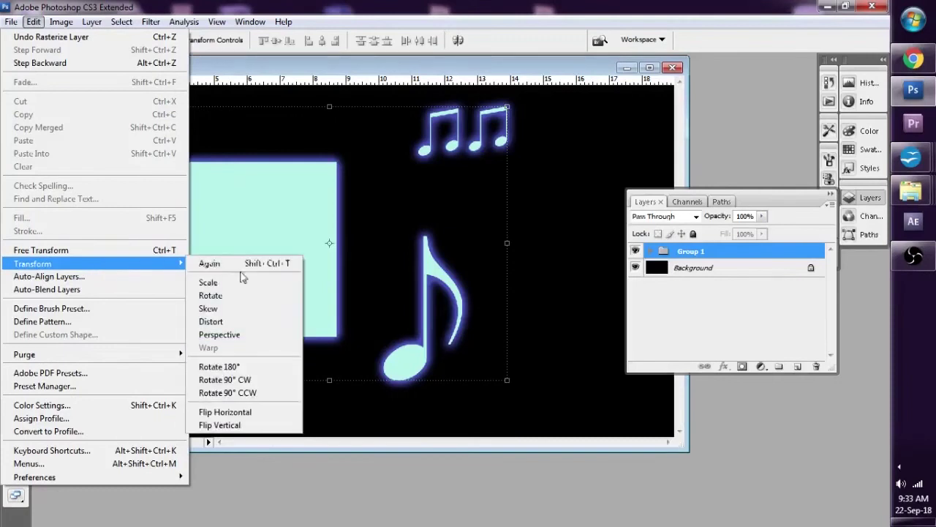
pyautogui.click(230, 323)
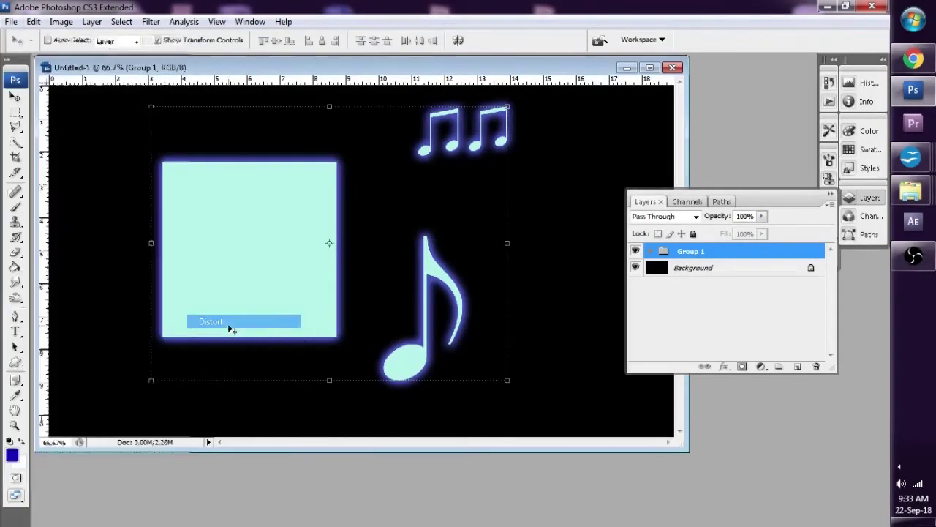
pyautogui.moveTo(153, 381); pyautogui.dragTo(189, 345)
pyautogui.moveTo(151, 107); pyautogui.dragTo(188, 110)
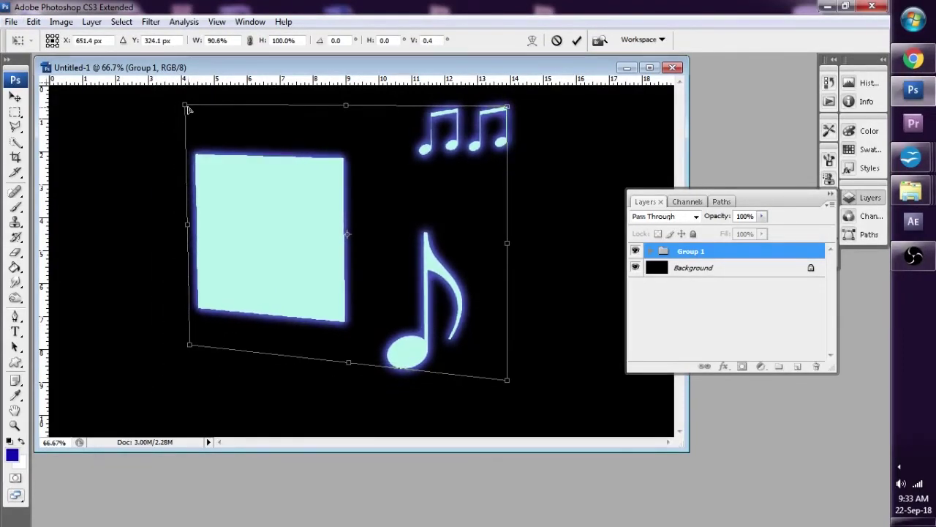
pyautogui.click(577, 40)
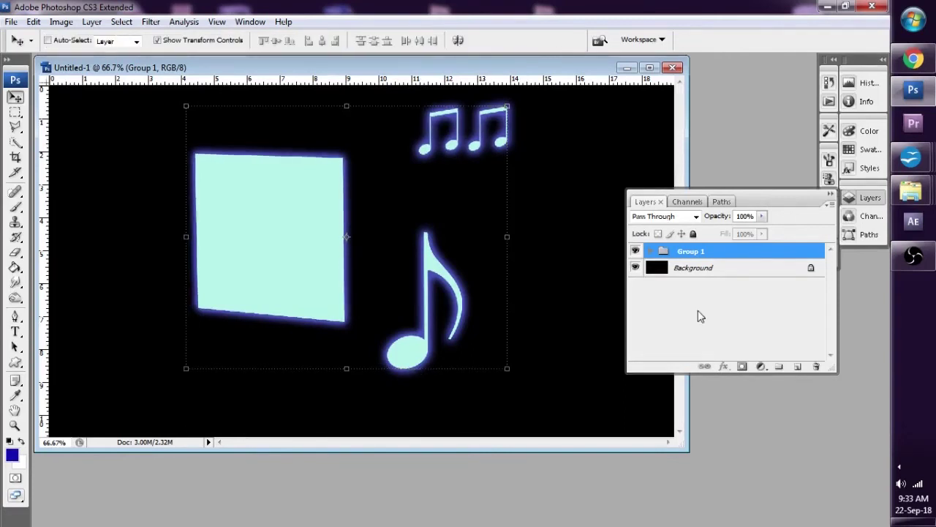